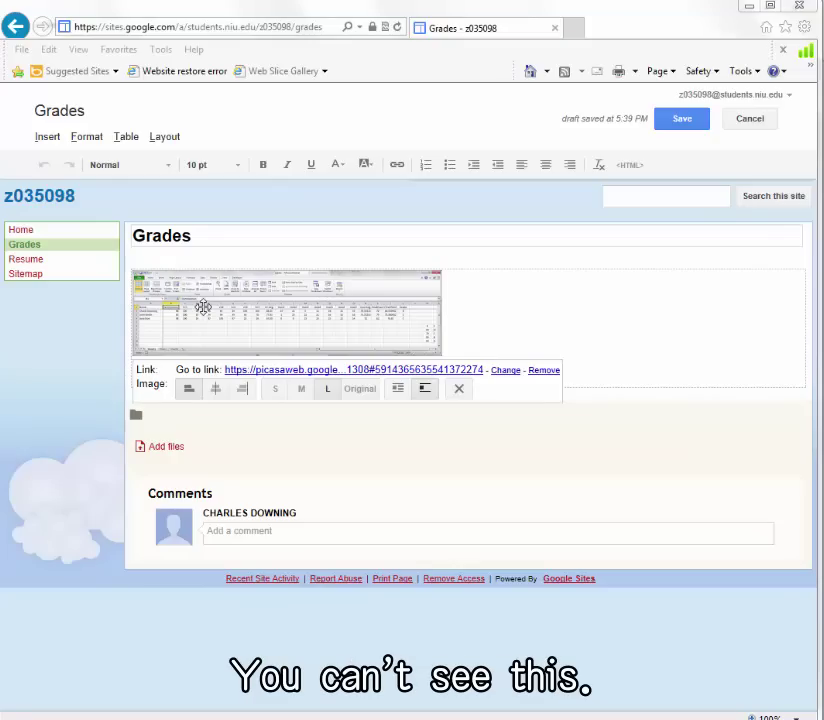
# Save the Grades page with its new spreadsheet screenshot
pyautogui.click(678, 119)
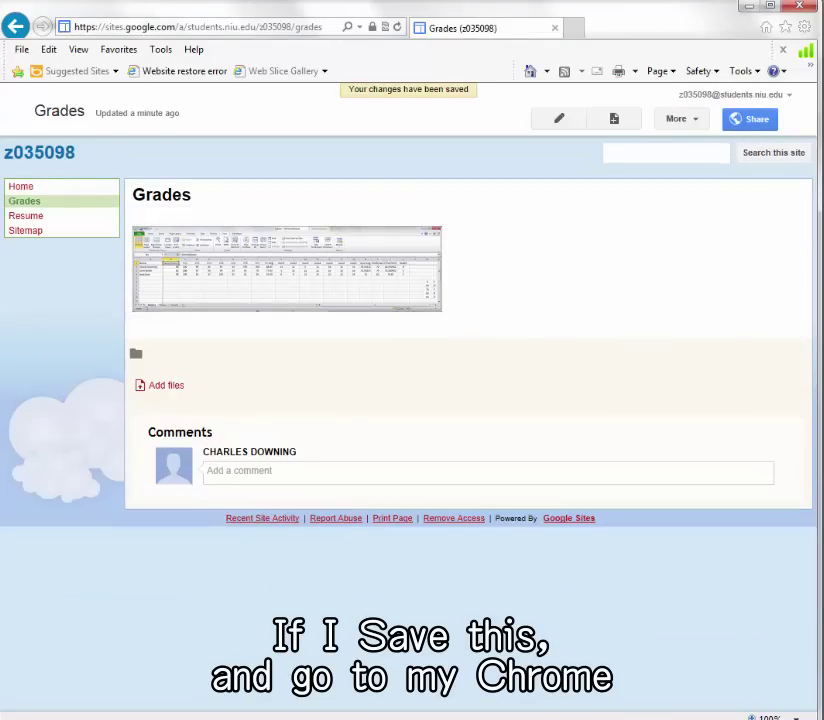
pyautogui.click(383, 655)
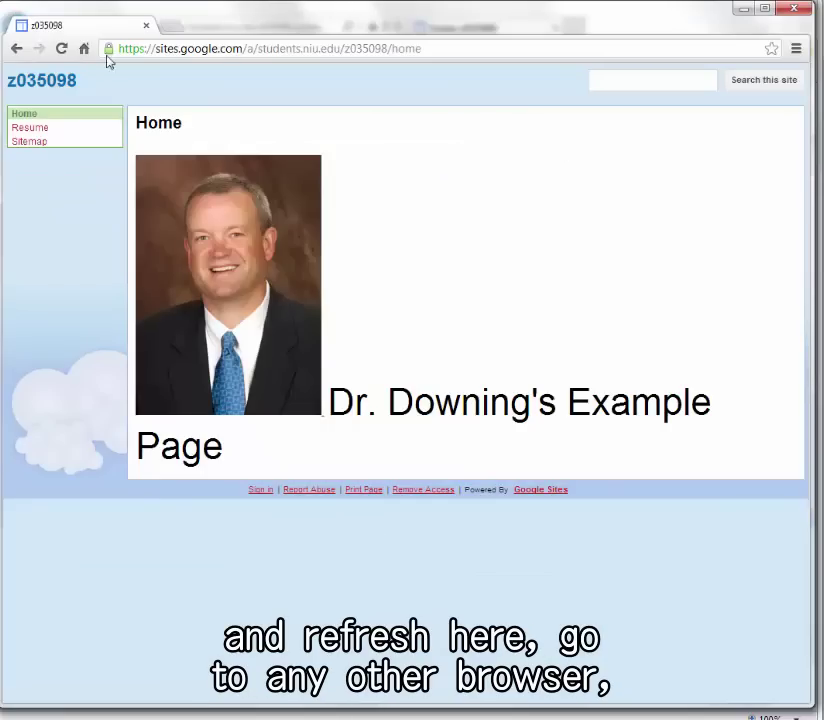
pyautogui.click(61, 48)
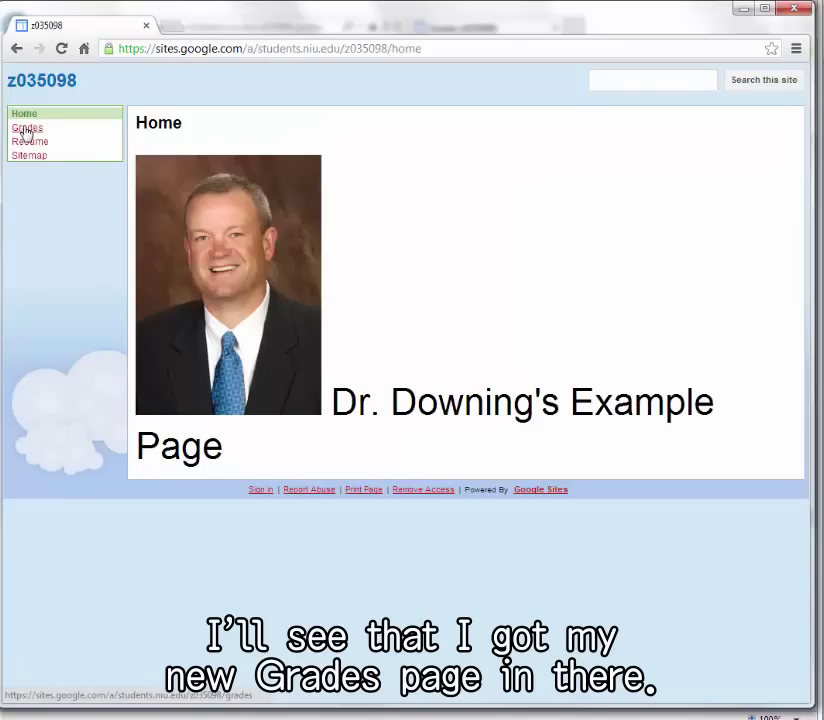
pyautogui.click(24, 129)
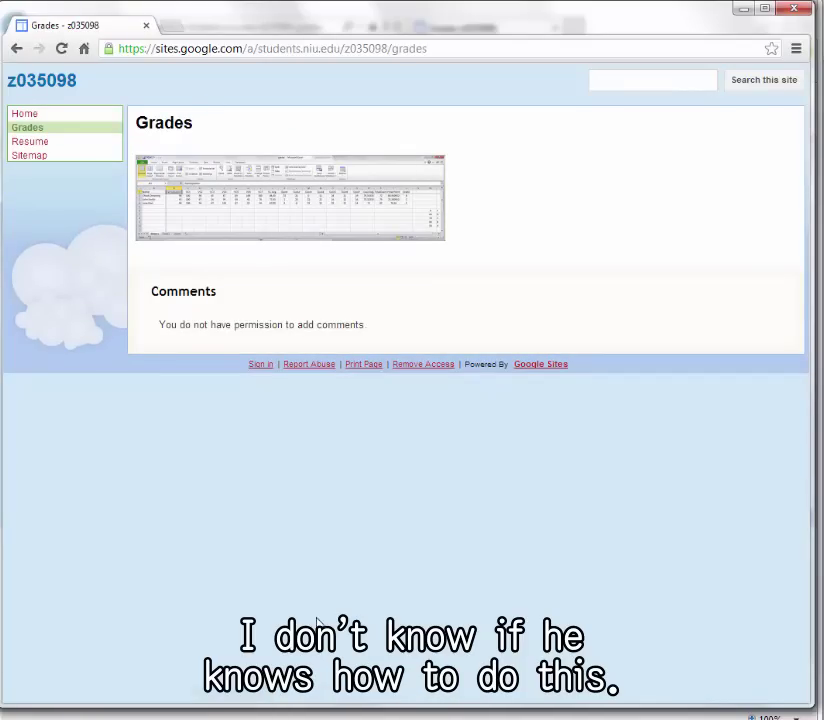
pyautogui.hotkey('alt', 'Tab')
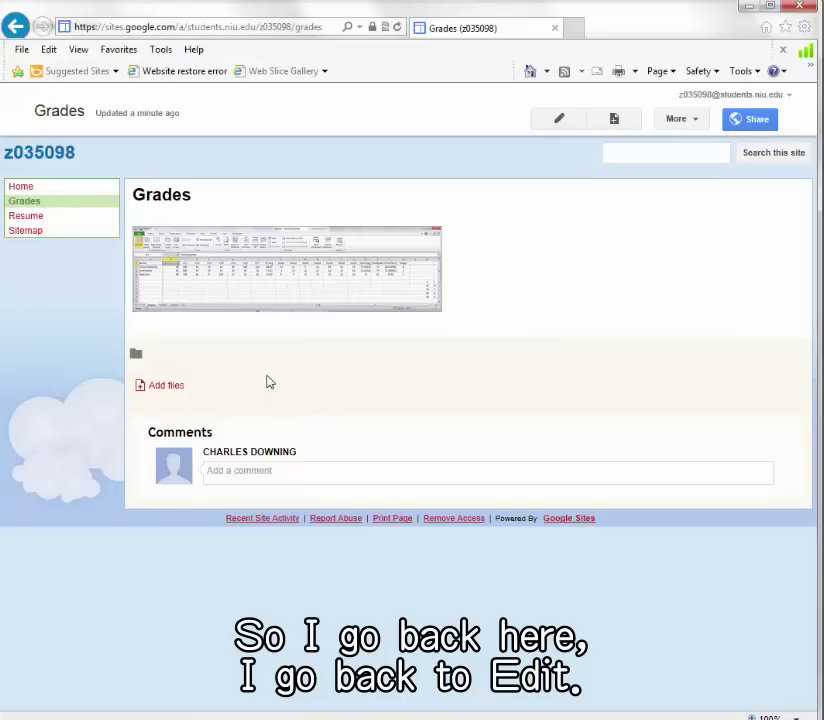
# Set the Grades page's spreadsheet screenshot to Original size and save the page
pyautogui.click(558, 120)
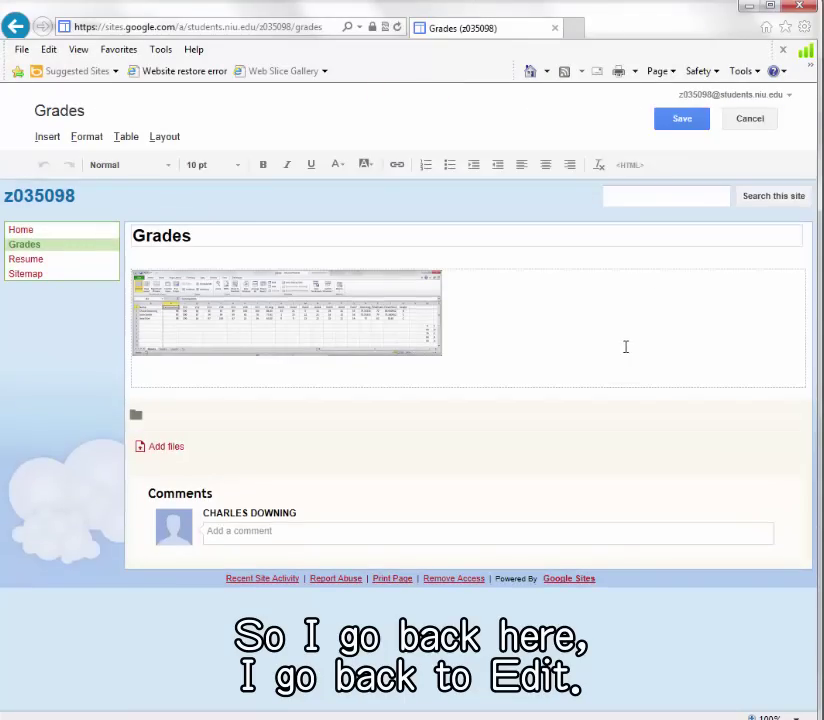
pyautogui.click(355, 305)
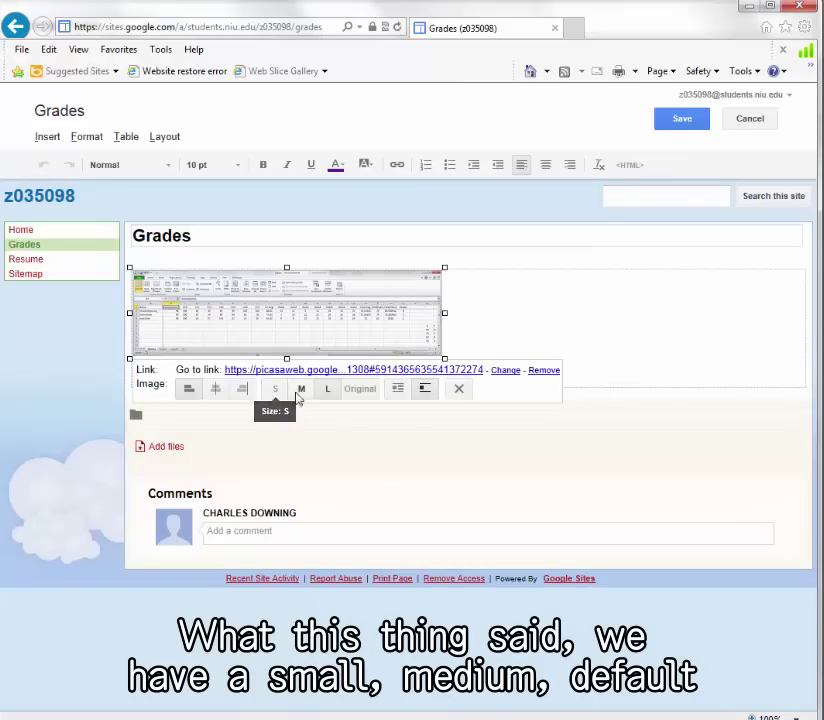
pyautogui.click(360, 391)
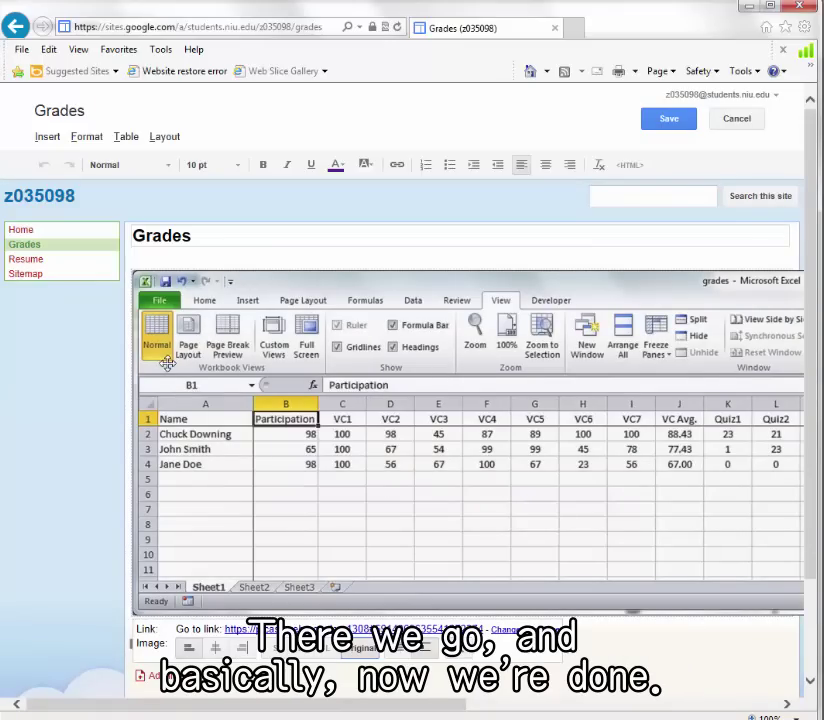
pyautogui.click(665, 120)
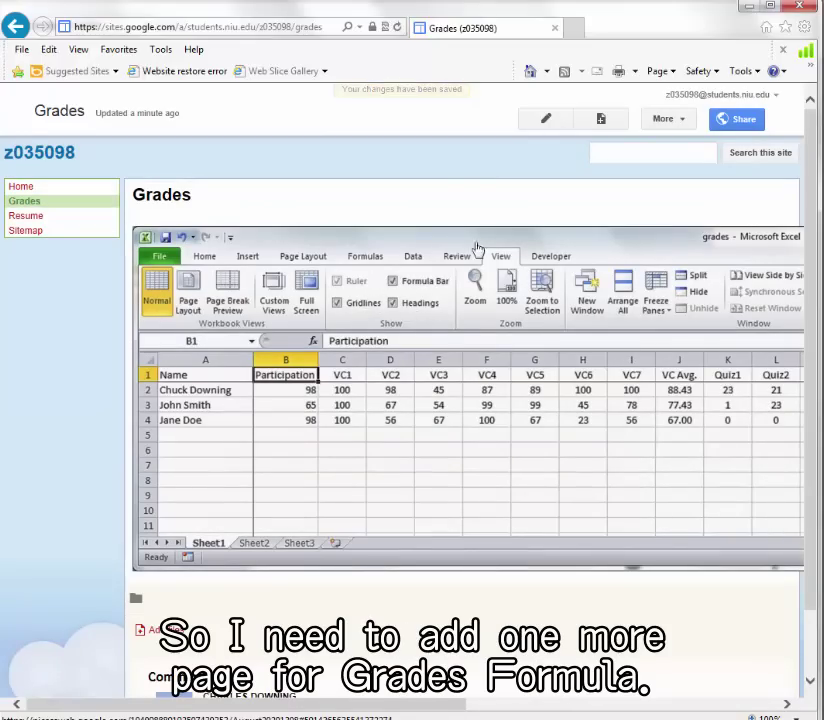
# Create a new top-level page named 'Grade Formulas'
pyautogui.click(600, 119)
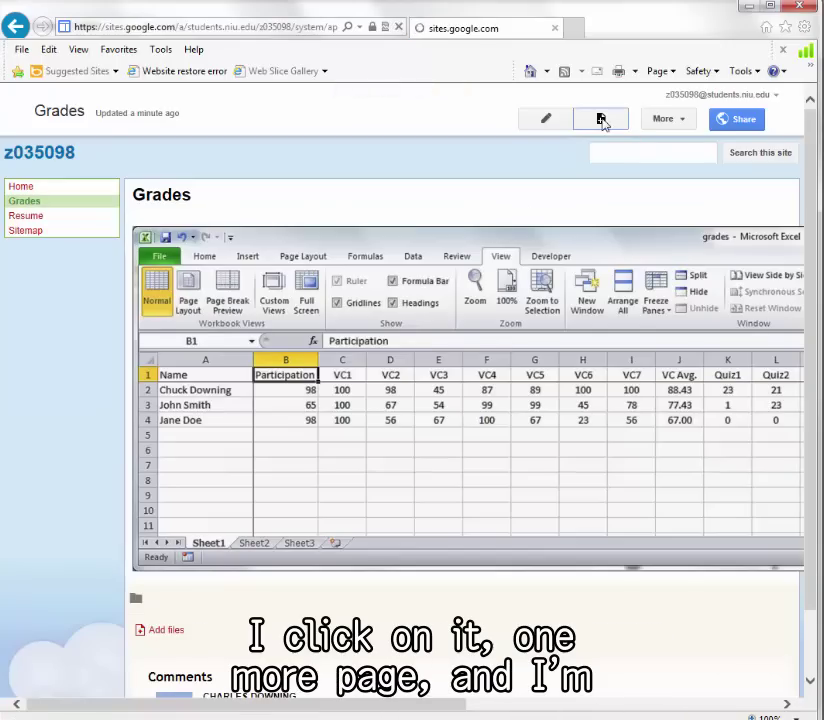
pyautogui.write('Grade Formulas')
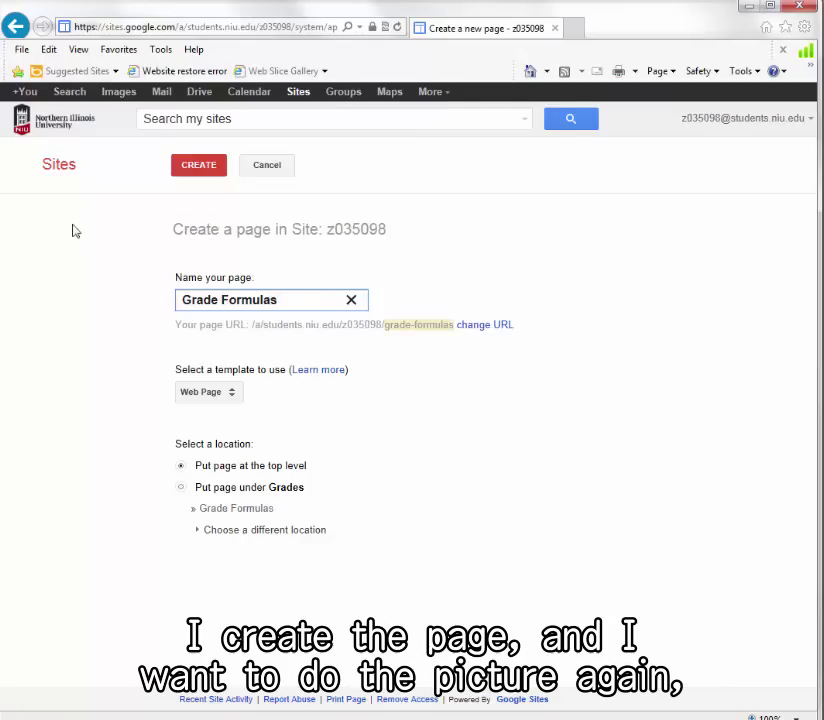
pyautogui.click(198, 165)
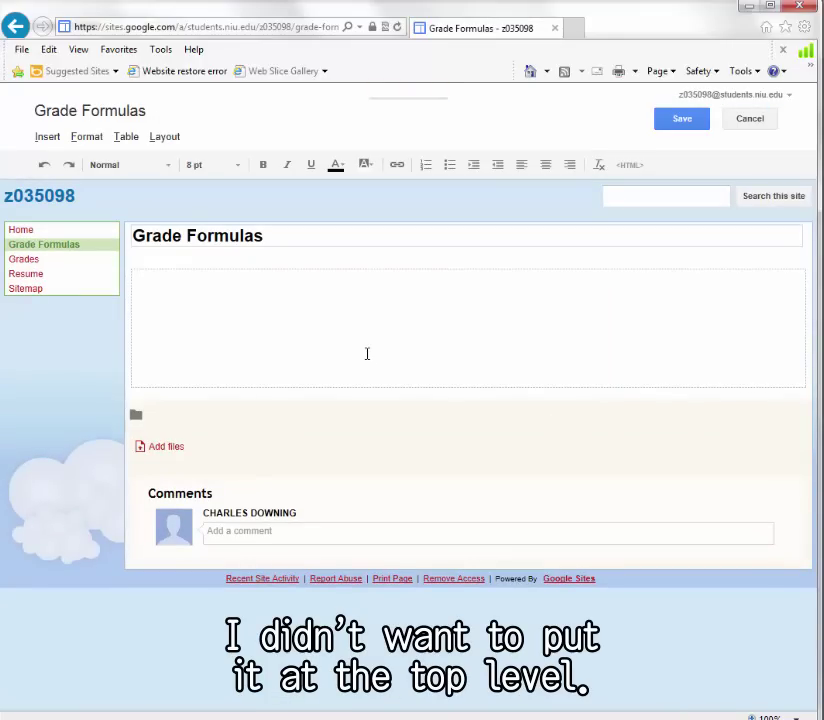
pyautogui.click(750, 118)
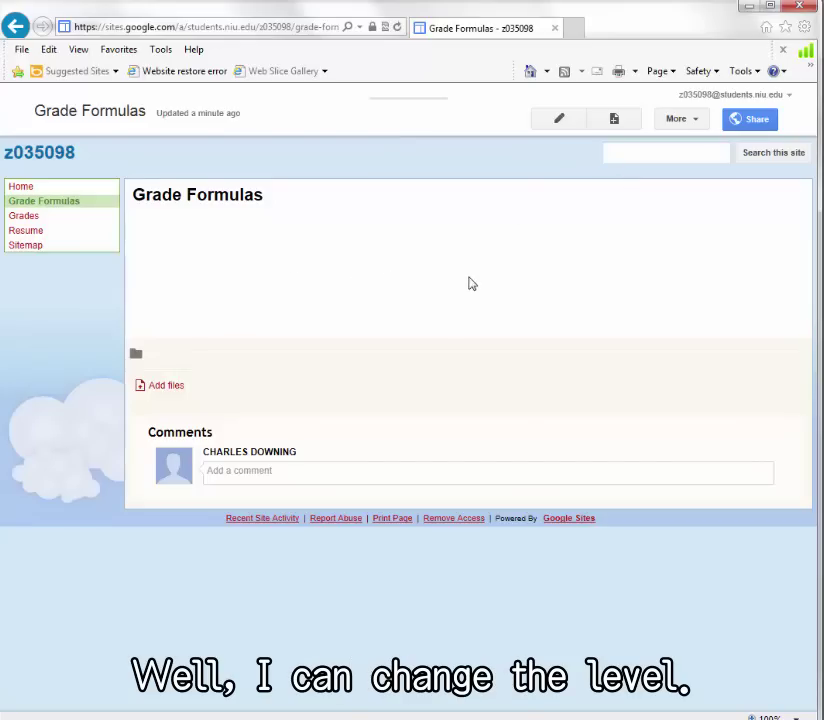
pyautogui.click(559, 124)
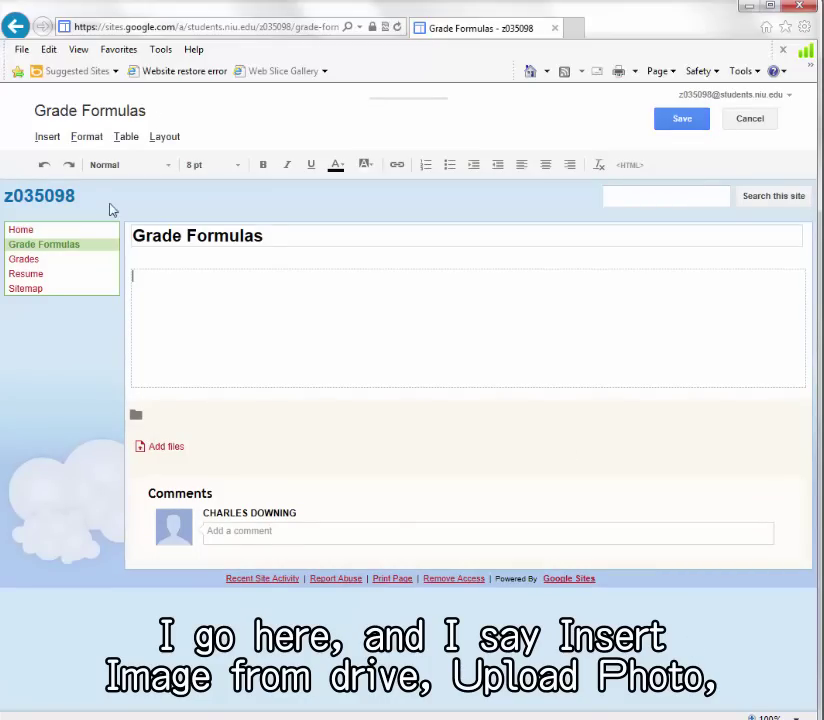
# Upload the gradesformulas image to Grade Formulas, set it to Original size, and save
pyautogui.click(48, 138)
pyautogui.click(281, 293)
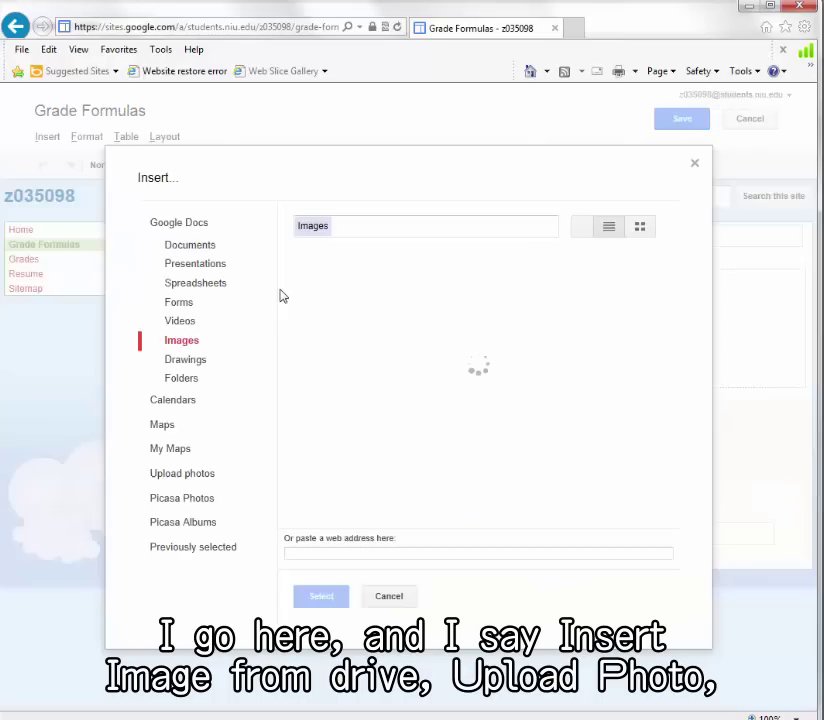
pyautogui.click(232, 485)
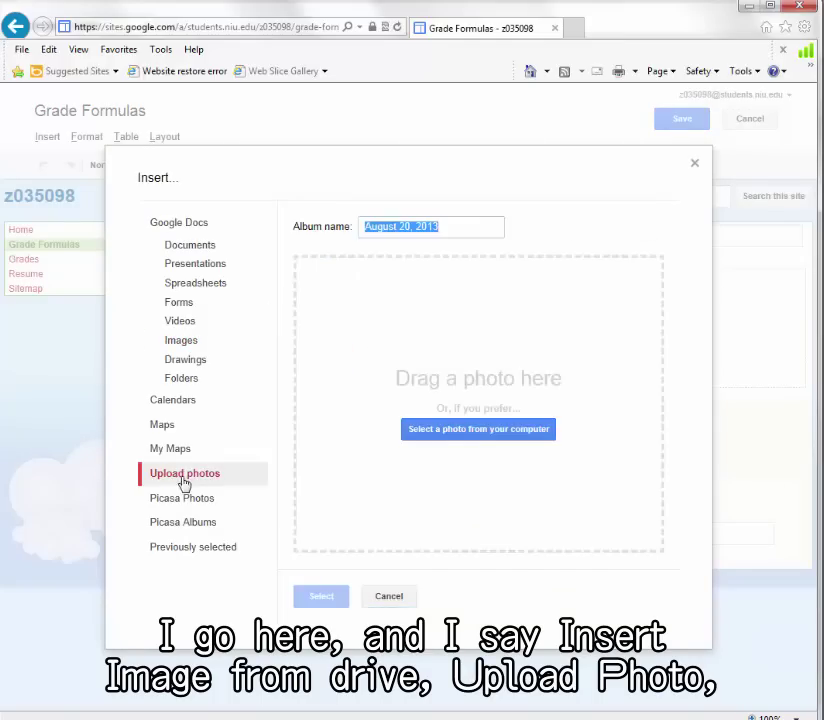
pyautogui.click(475, 430)
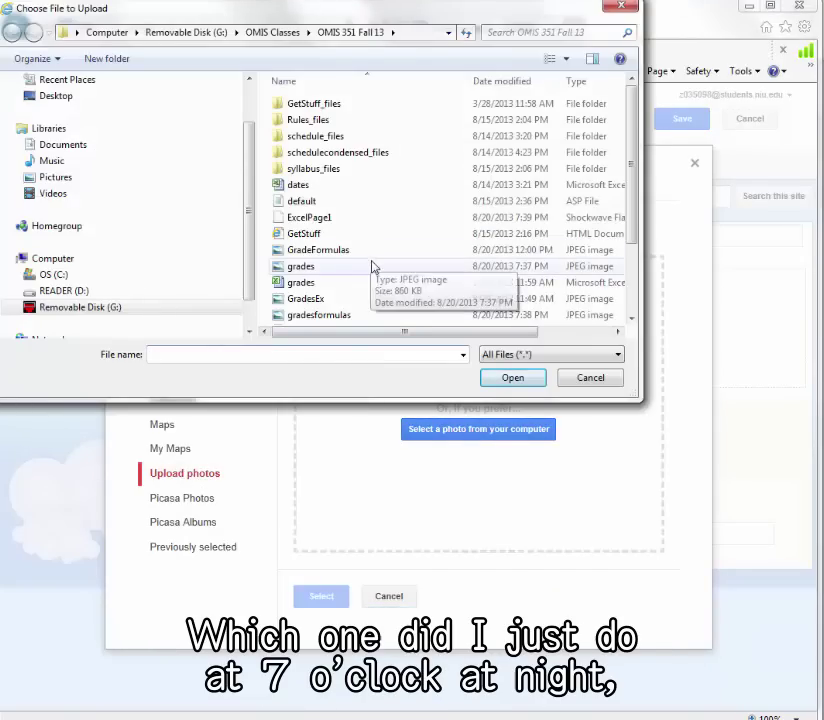
pyautogui.click(352, 315)
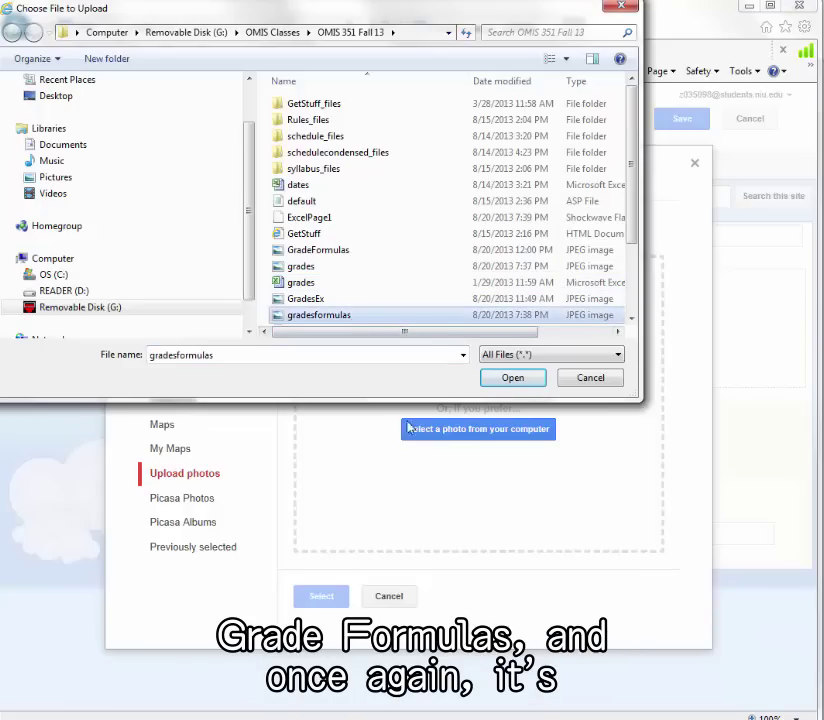
pyautogui.click(511, 378)
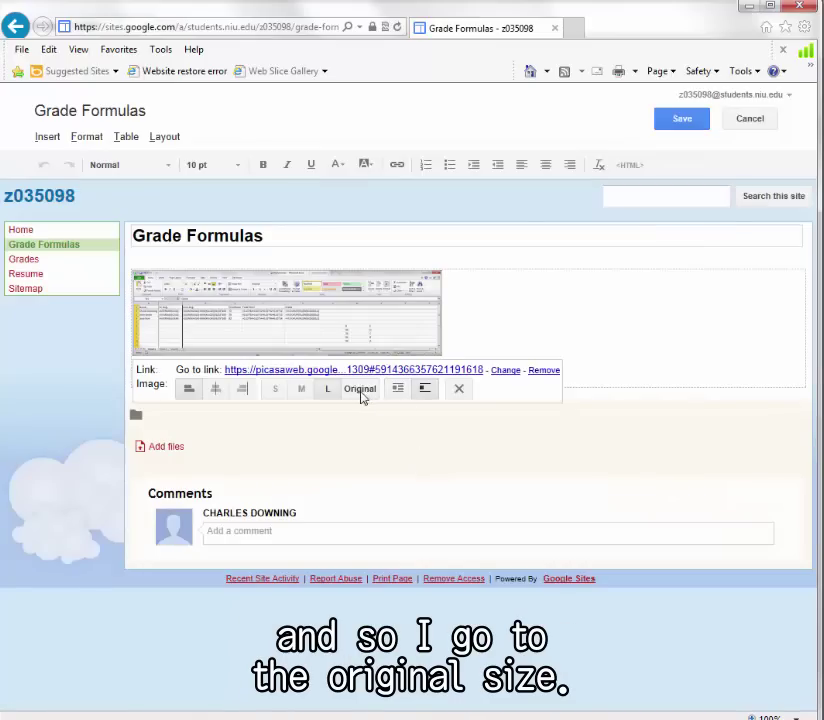
pyautogui.click(361, 389)
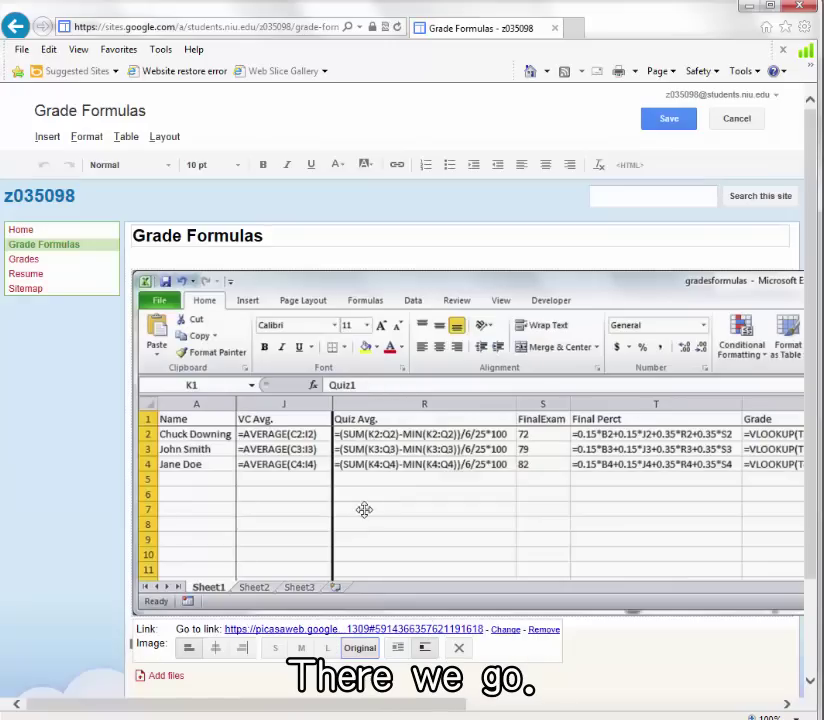
pyautogui.click(658, 124)
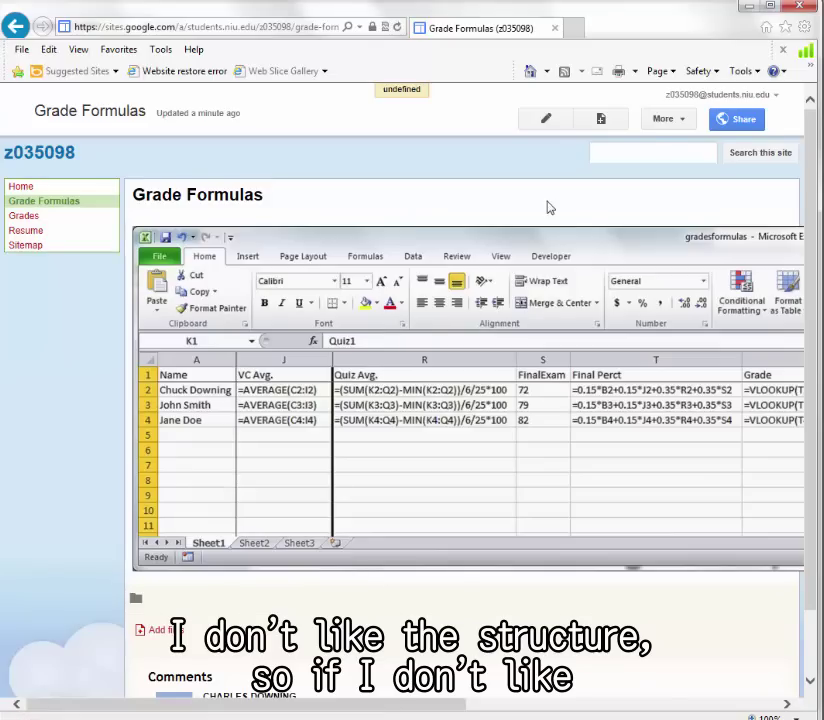
# In Manage site > Pages, drag Grade Formulas onto Grades to make it a subpage
pyautogui.click(680, 121)
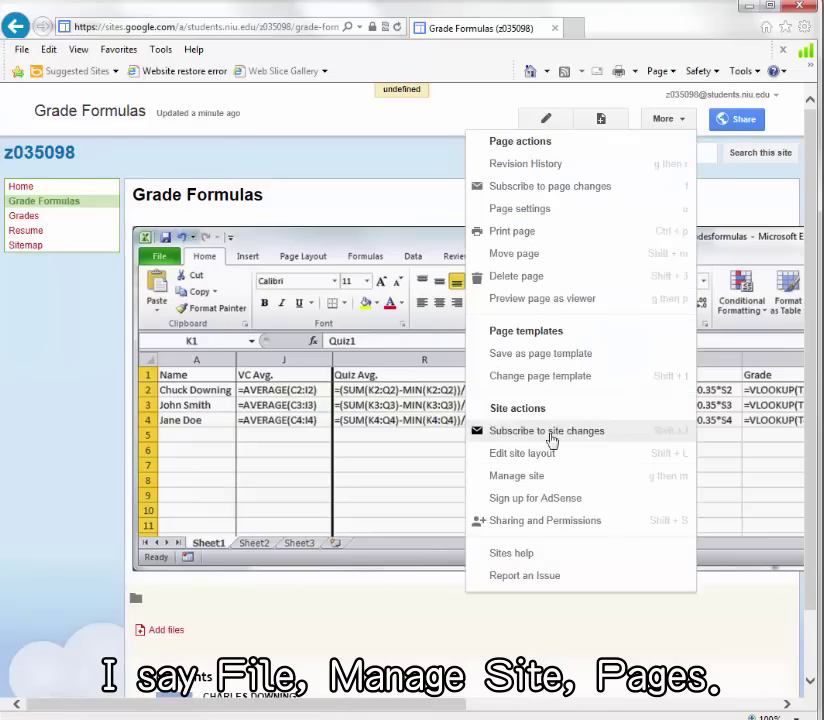
pyautogui.click(536, 476)
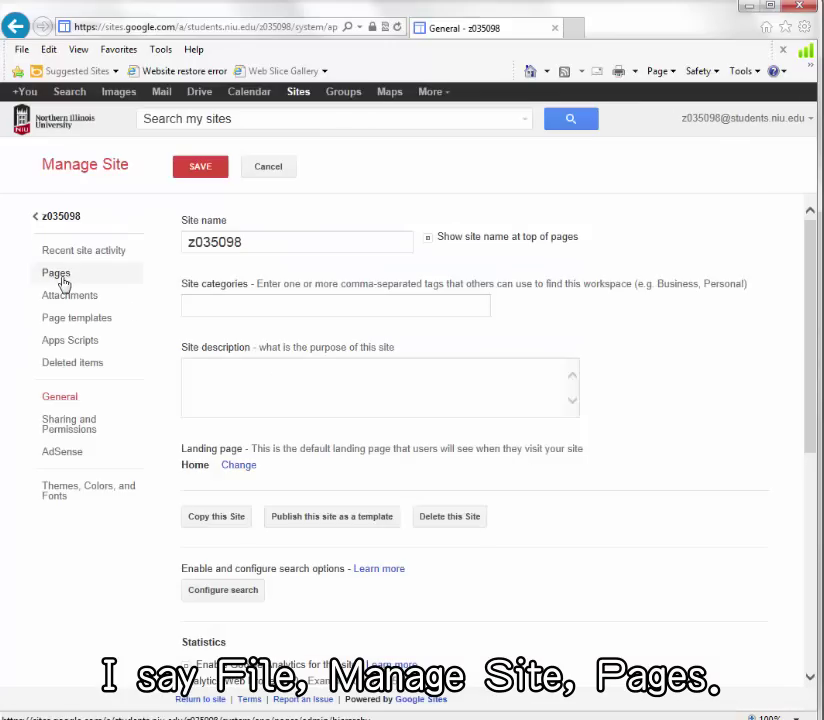
pyautogui.click(61, 282)
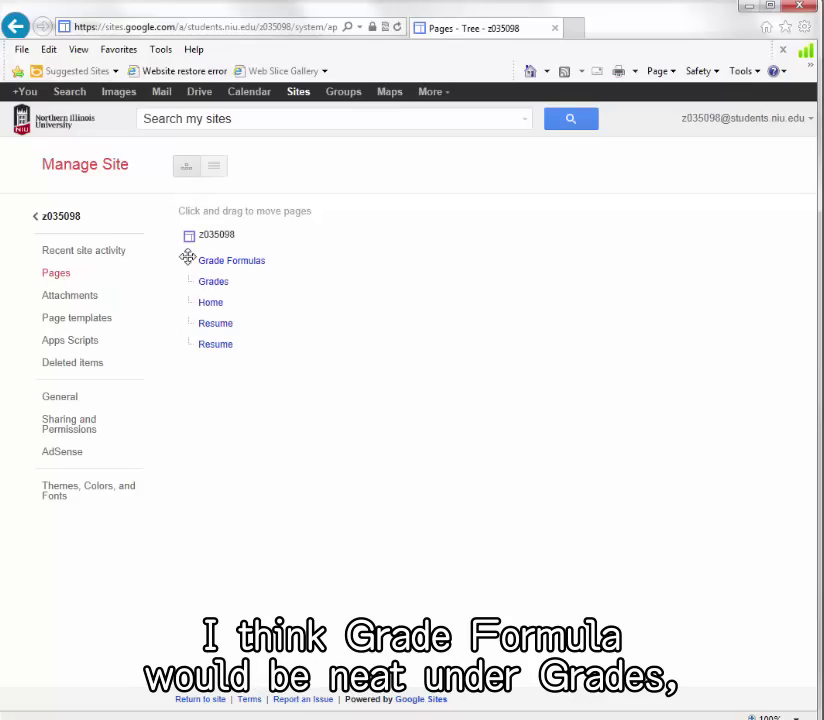
pyautogui.moveTo(187, 257); pyautogui.dragTo(210, 288)
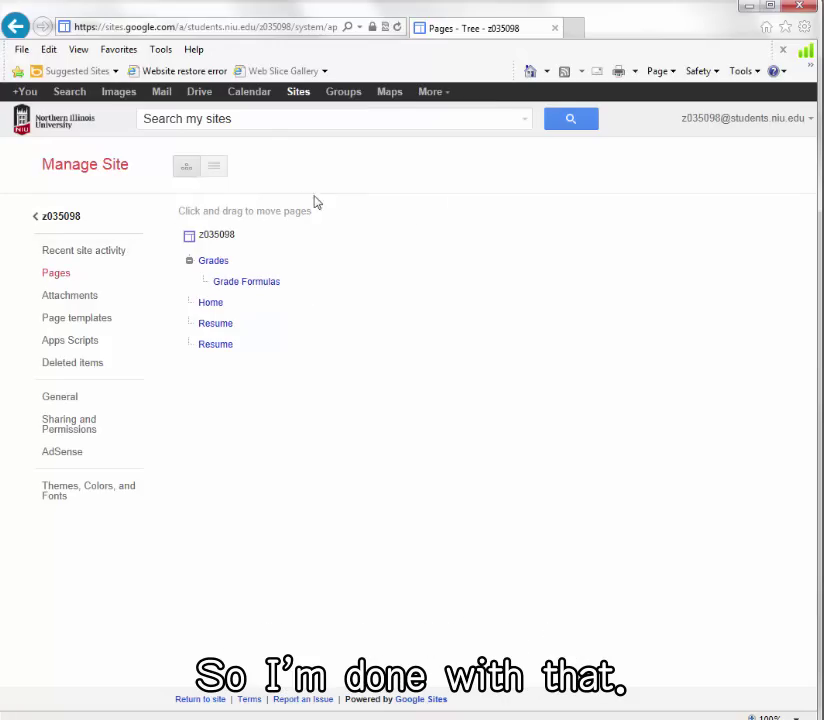
# In Chrome, reload the live site and go through Resume and Home to the Grades page
pyautogui.hotkey('alt', 'Tab')
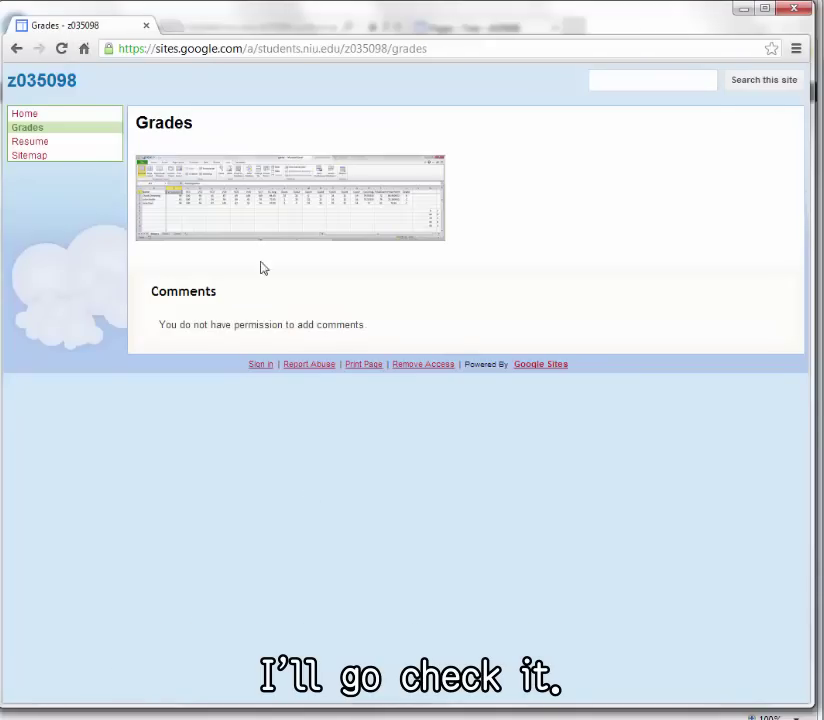
pyautogui.click(61, 48)
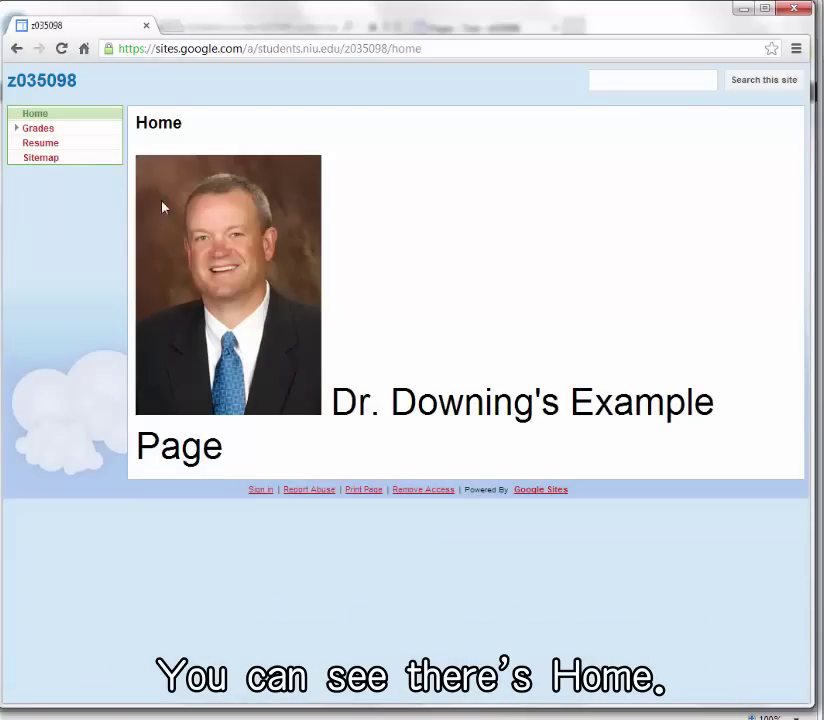
pyautogui.click(42, 146)
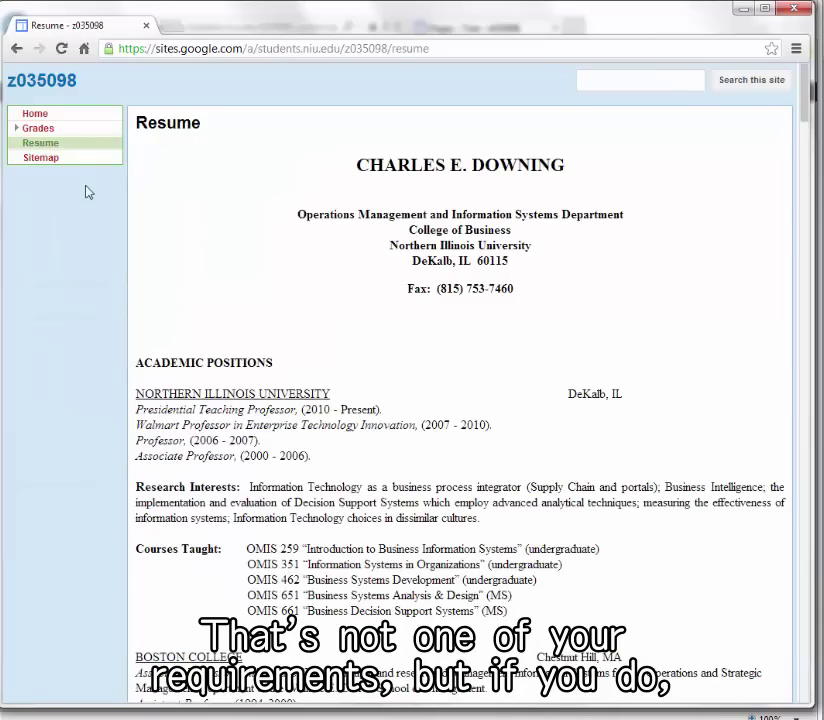
pyautogui.click(34, 114)
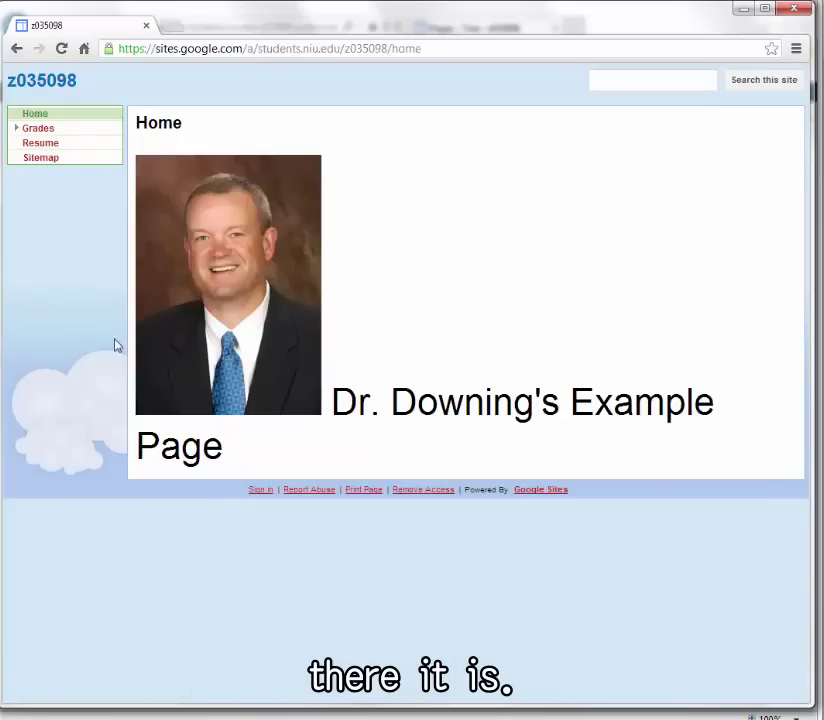
pyautogui.click(27, 131)
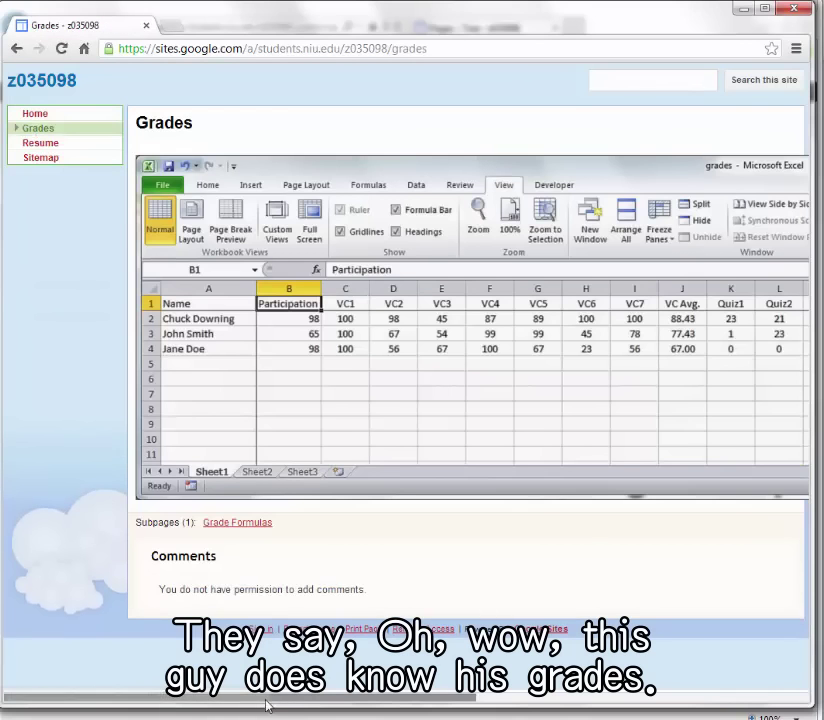
pyautogui.moveTo(270, 705); pyautogui.dragTo(206, 700)
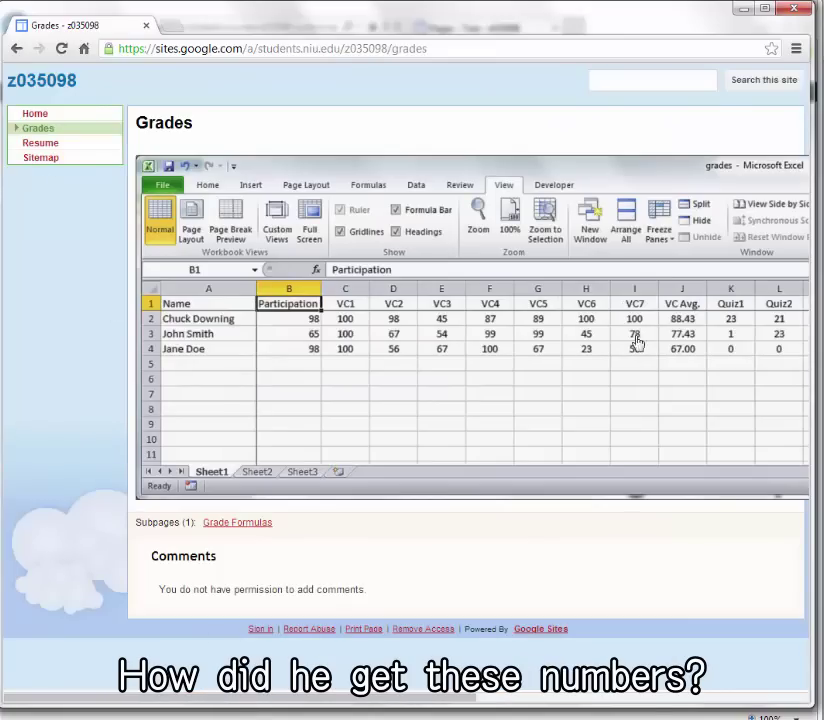
# Open the Grade Formulas subpage, scroll across its screenshot, then collapse Grades and go Home
pyautogui.click(16, 128)
pyautogui.click(64, 146)
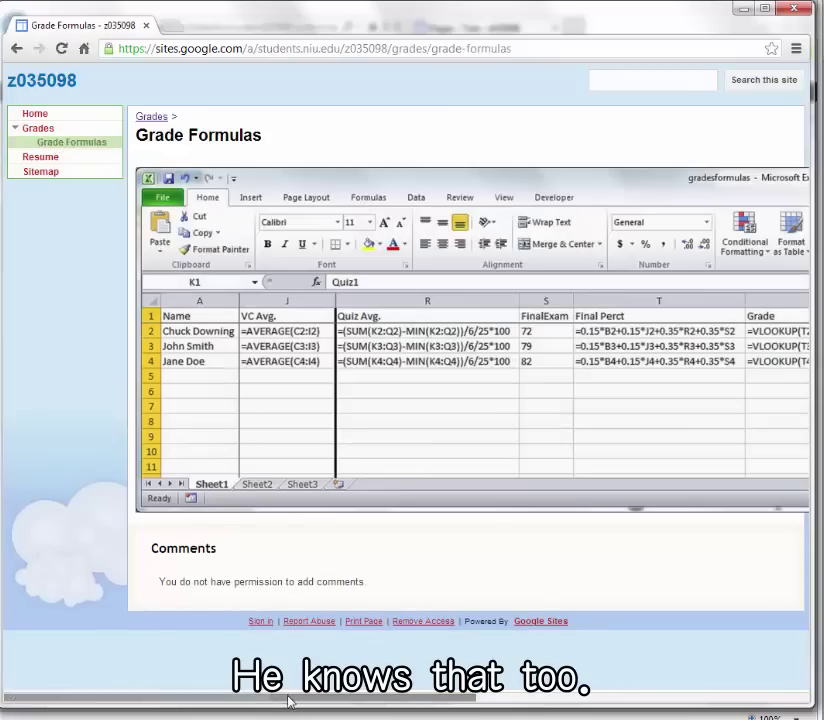
pyautogui.moveTo(291, 699); pyautogui.dragTo(370, 699)
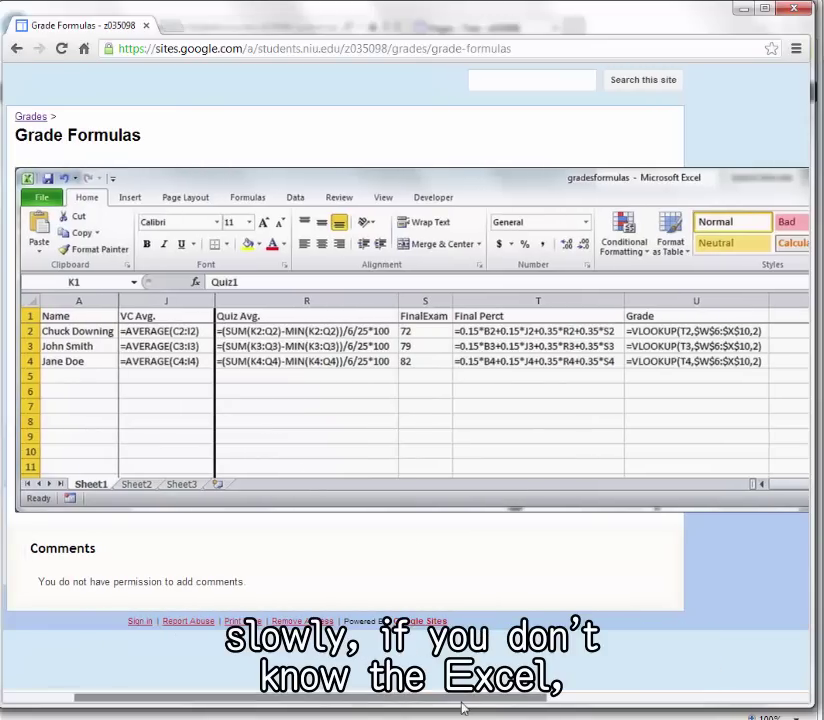
pyautogui.moveTo(463, 699); pyautogui.dragTo(380, 699)
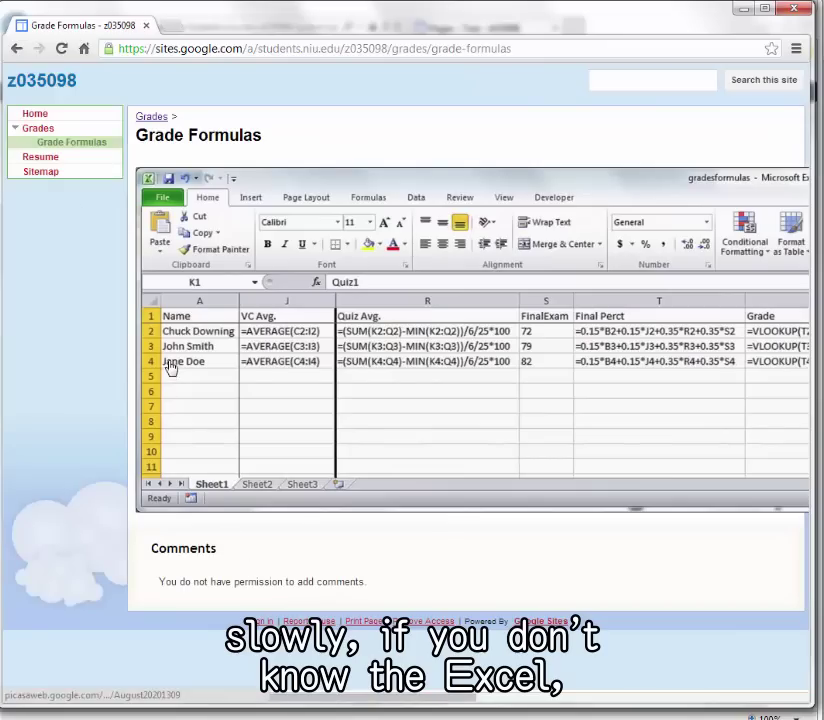
pyautogui.click(15, 129)
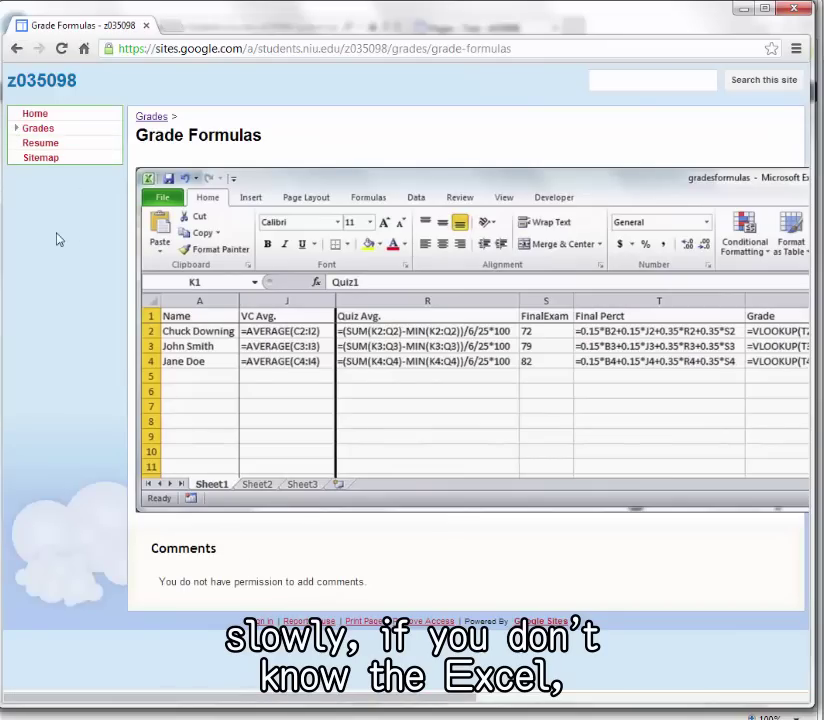
pyautogui.click(24, 115)
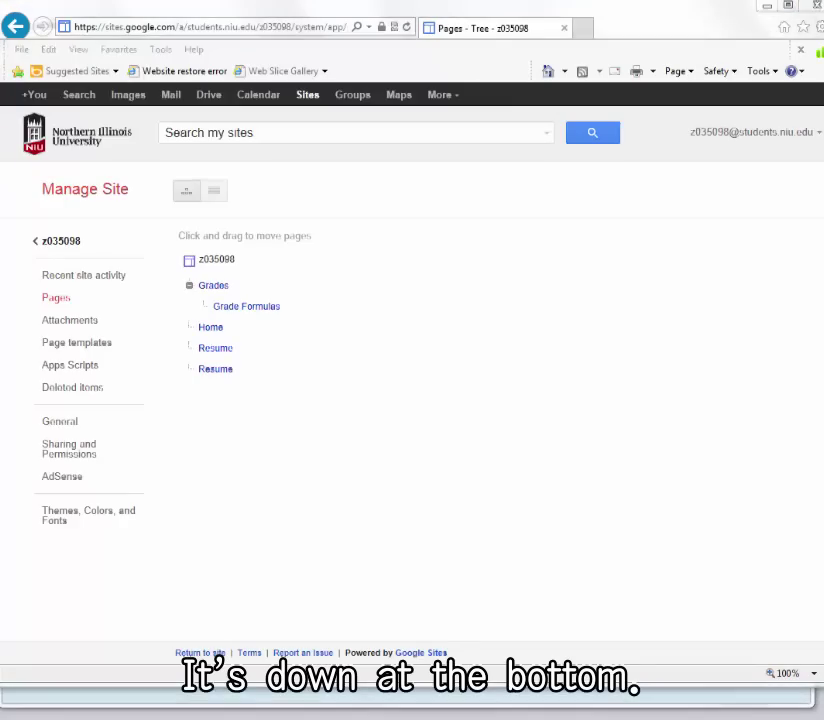
# Go back to the Internet Explorer page tree with Grade Formulas nested under Grades
pyautogui.moveTo(196, 712)
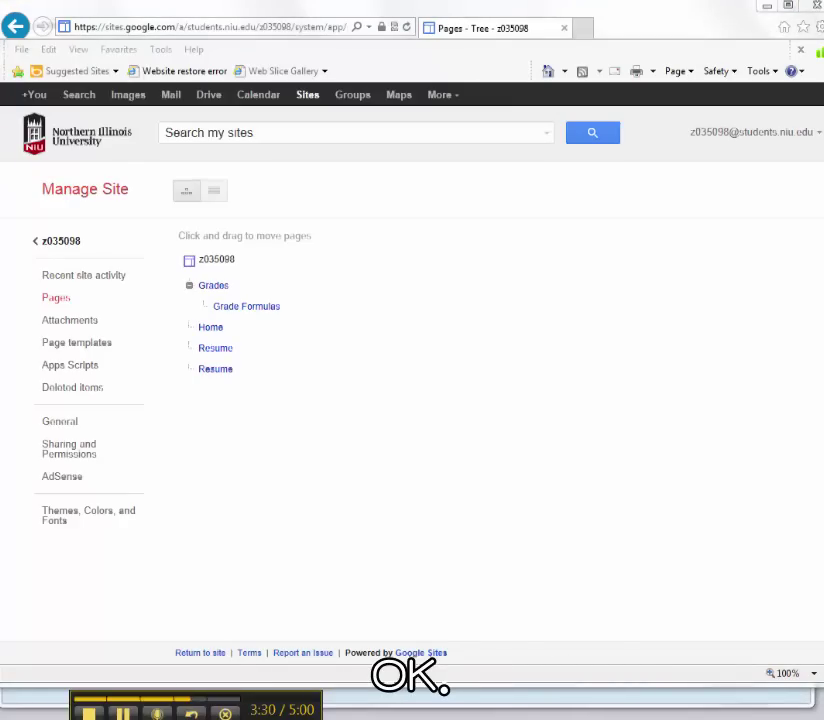